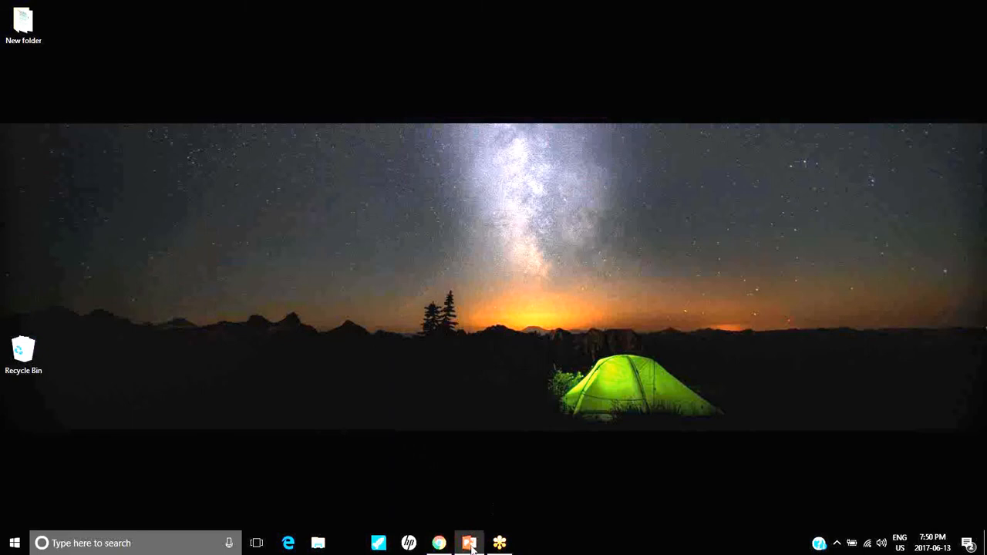
# Open Snipping Tool from the Windows Accessories group of the installed programs
pyautogui.moveTo(474, 530)
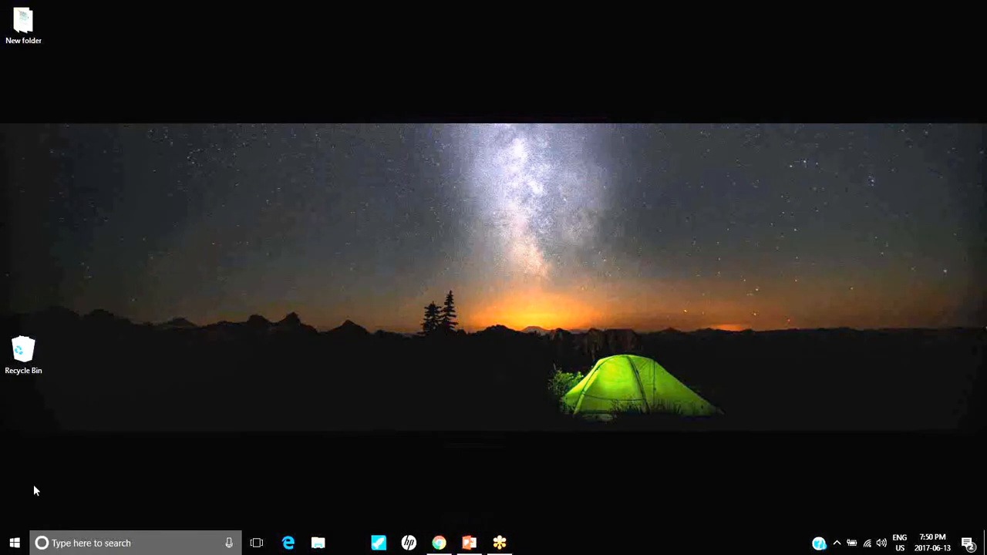
pyautogui.click(21, 546)
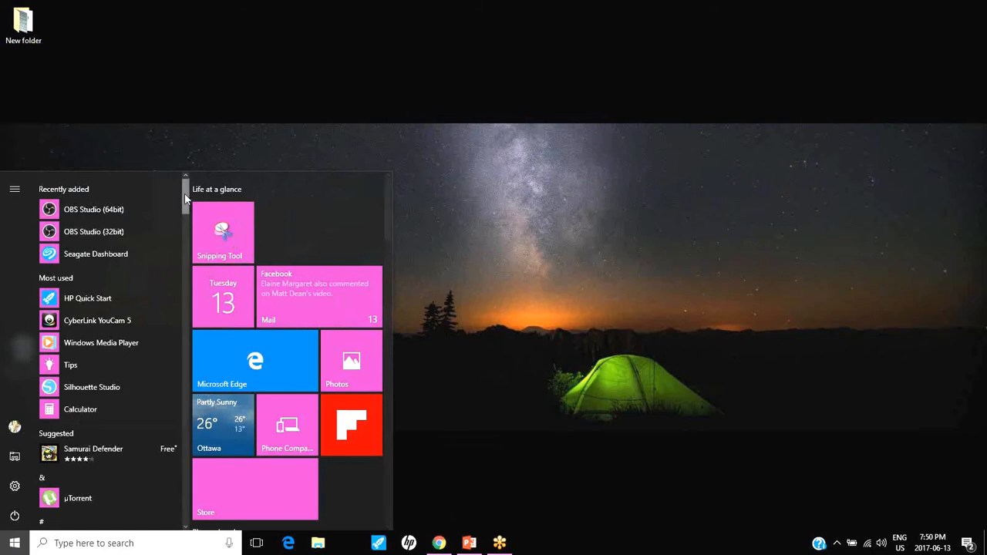
pyautogui.scroll(-10, 172, 355)
pyautogui.scroll(-15, 171, 393)
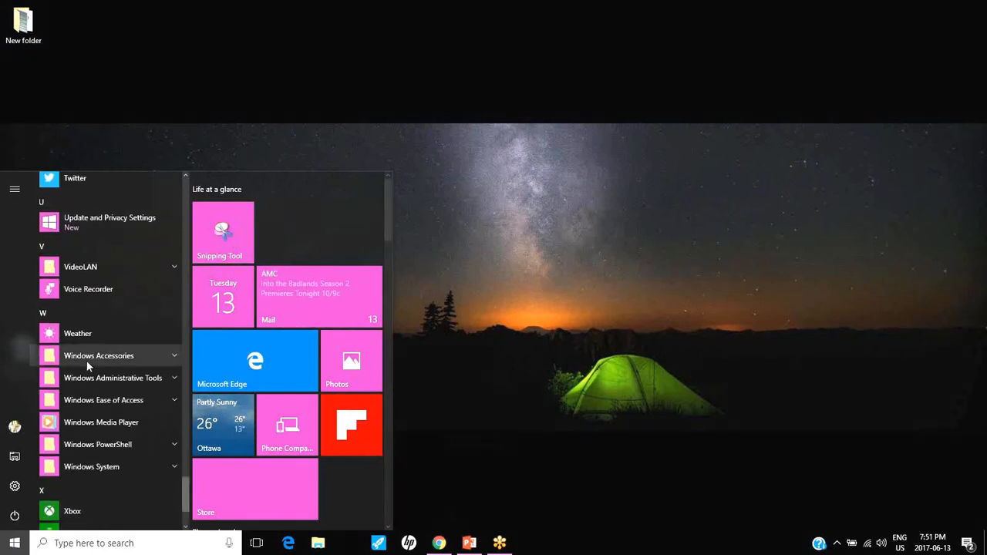
pyautogui.click(171, 352)
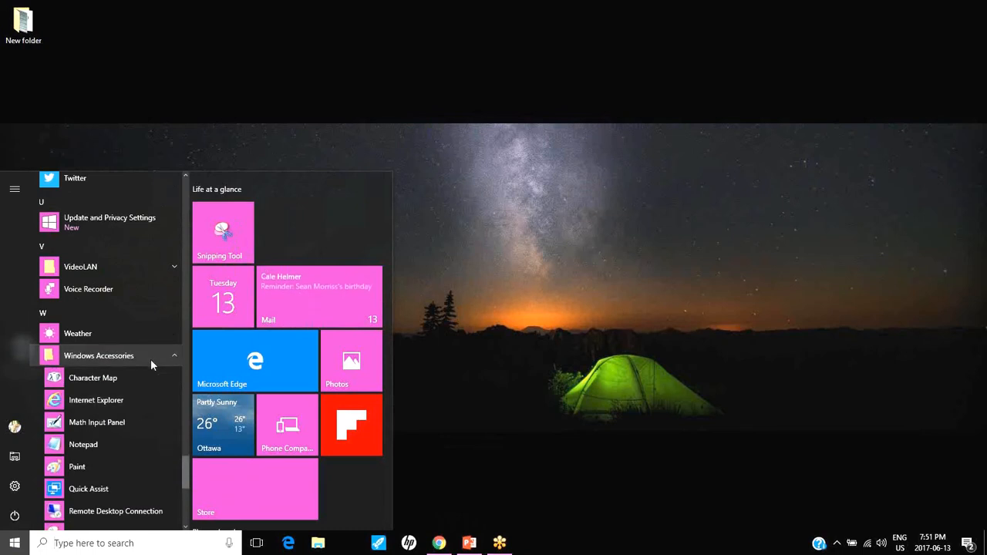
pyautogui.scroll(-2, 136, 402)
pyautogui.scroll(-2, 137, 401)
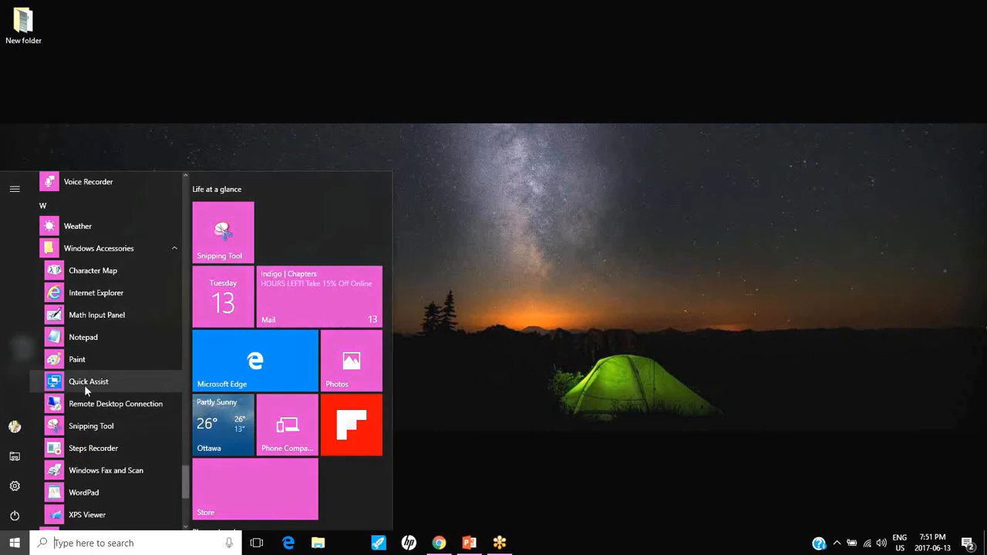
pyautogui.click(90, 426)
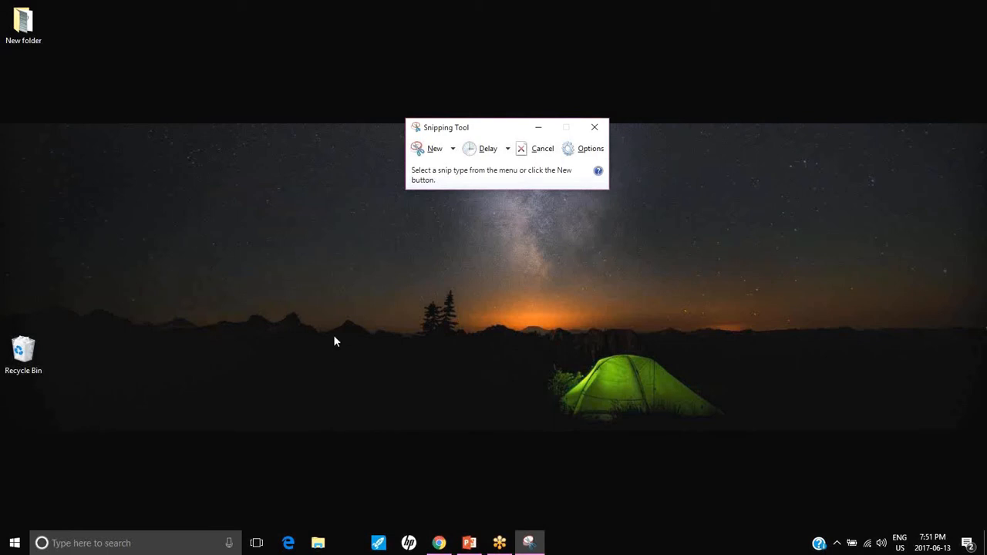
# Capture a rectangular snip of the green tent on the desktop wallpaper and move the snip's window nearer the screen's upper middle
pyautogui.click(452, 150)
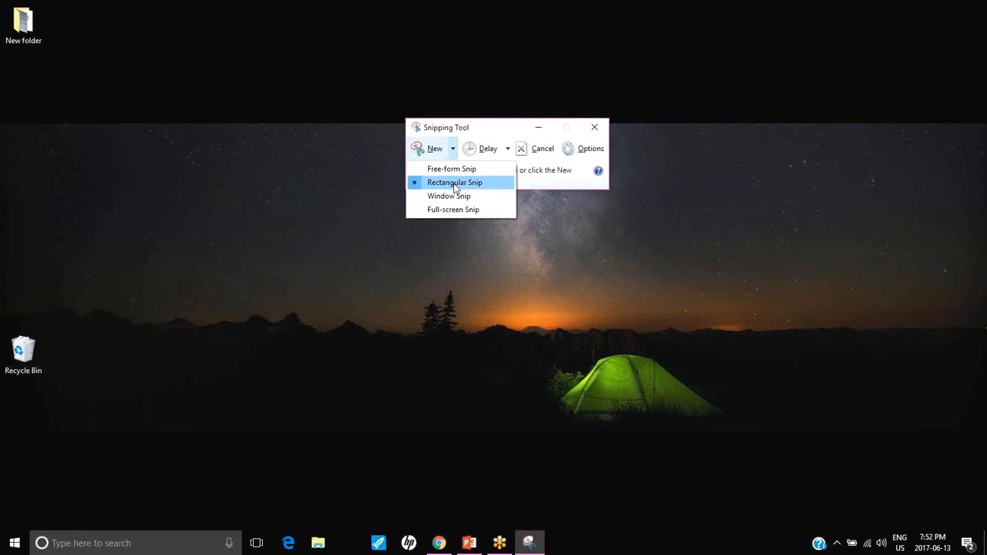
pyautogui.click(455, 183)
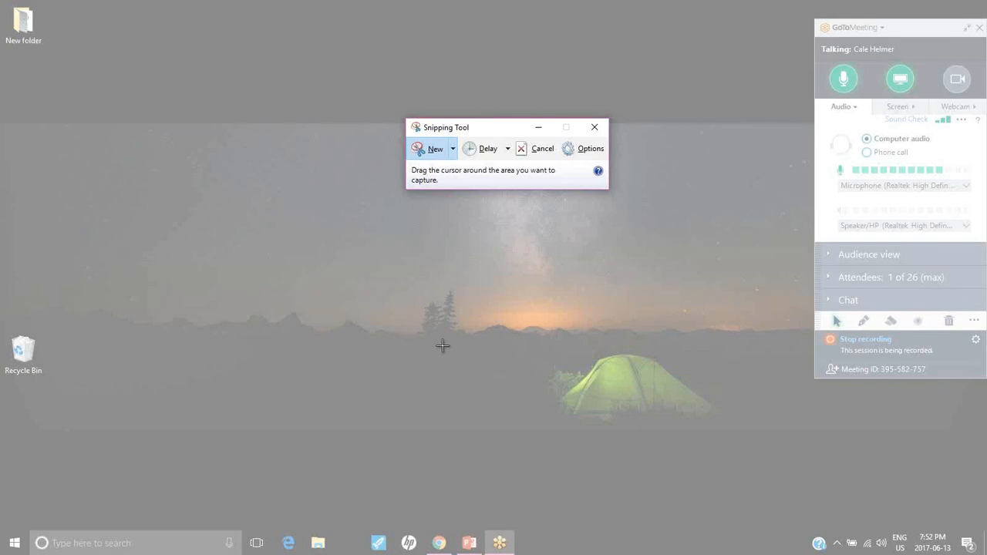
pyautogui.moveTo(450, 335); pyautogui.dragTo(799, 460)
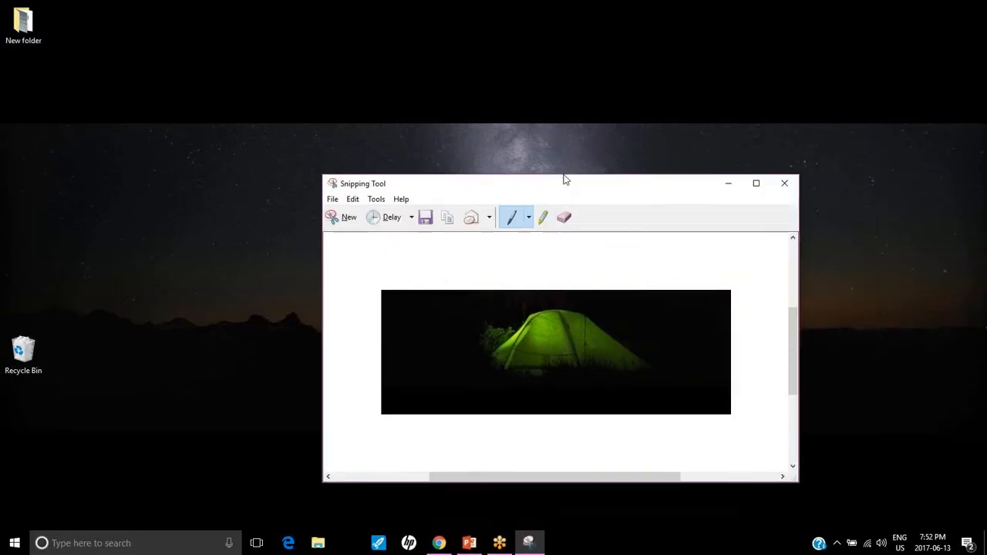
pyautogui.moveTo(563, 178); pyautogui.dragTo(524, 131)
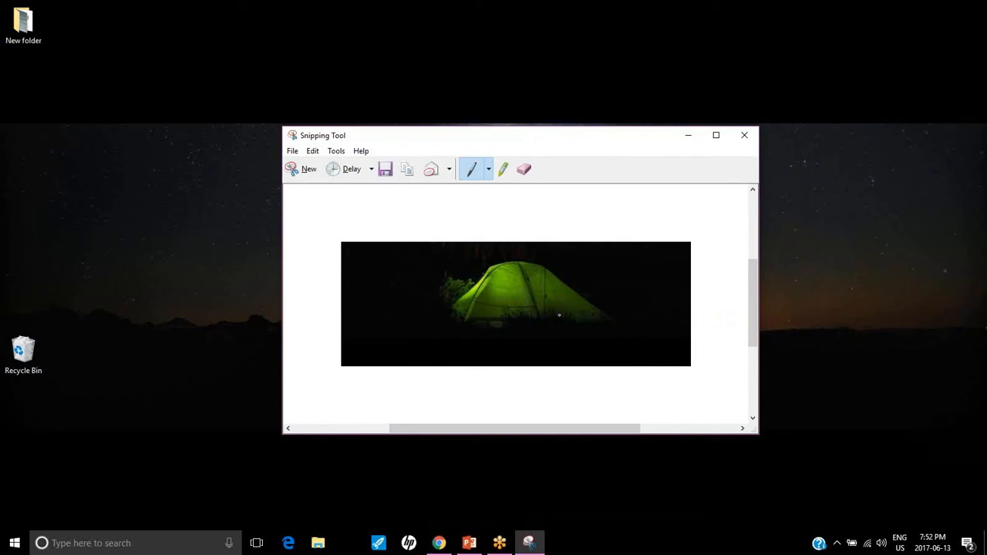
# Annotate the snip with freehand red pen strokes above the picture and over the tent, plus yellow highlighter strokes above the picture
pyautogui.click(492, 167)
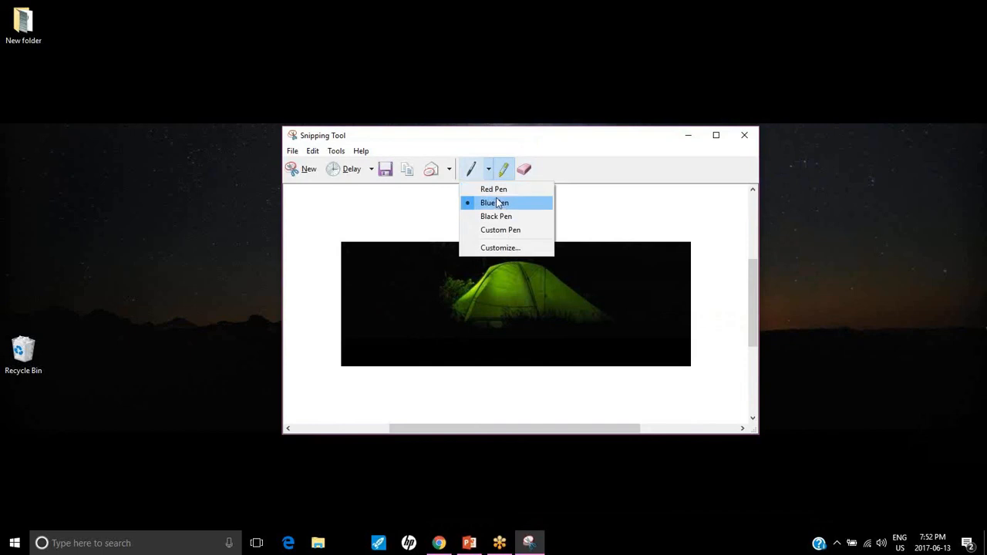
pyautogui.click(493, 189)
pyautogui.moveTo(380, 193)
pyautogui.mouseDown()
pyautogui.moveTo(436, 204)
pyautogui.moveTo(560, 202)
pyautogui.moveTo(661, 220)
pyautogui.mouseUp()
pyautogui.moveTo(479, 276)
pyautogui.mouseDown()
pyautogui.moveTo(540, 309)
pyautogui.moveTo(501, 290)
pyautogui.moveTo(486, 326)
pyautogui.mouseUp()
pyautogui.click(502, 169)
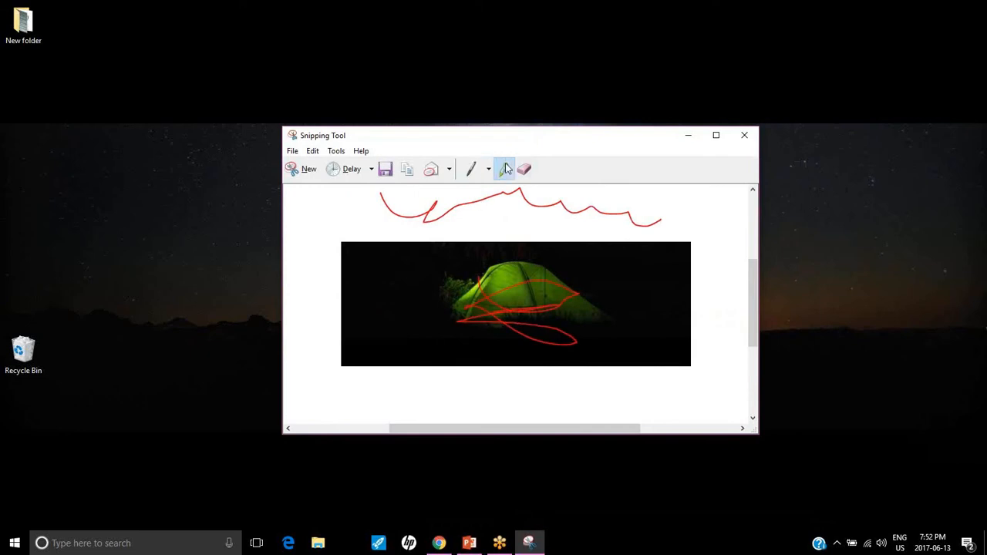
pyautogui.moveTo(336, 209)
pyautogui.mouseDown()
pyautogui.moveTo(672, 213)
pyautogui.moveTo(284, 245)
pyautogui.moveTo(498, 223)
pyautogui.mouseUp()
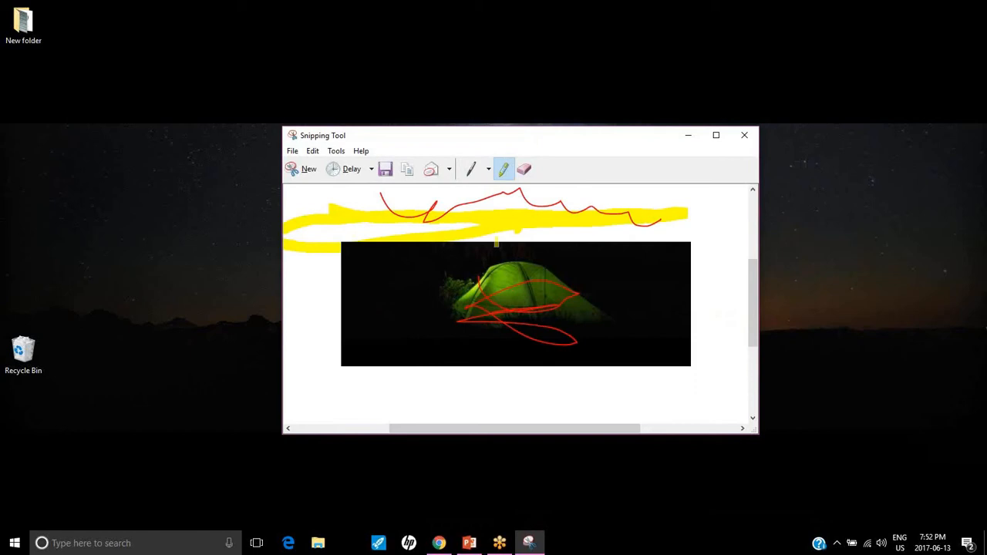
# Erase all the highlighter and red pen strokes from the snip
pyautogui.click(529, 171)
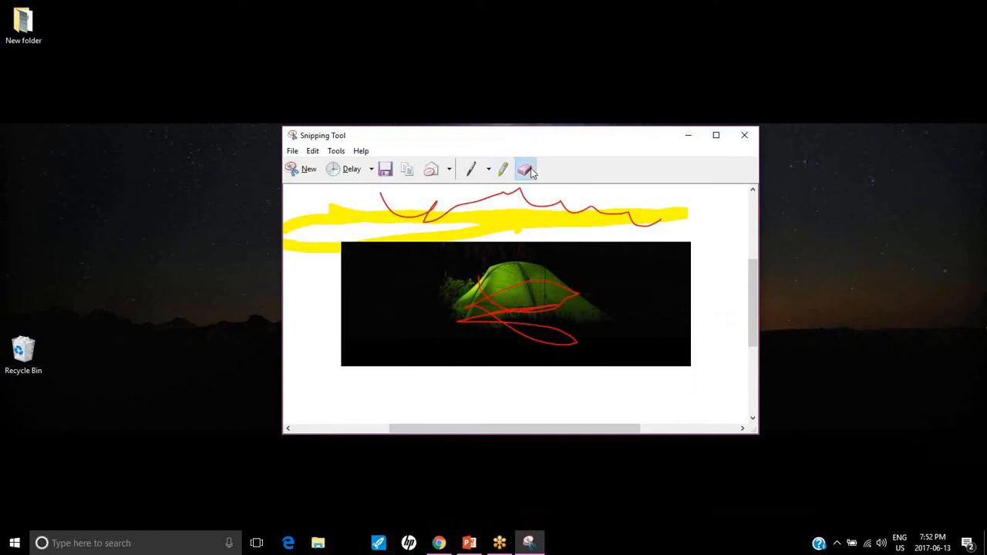
pyautogui.click(537, 209)
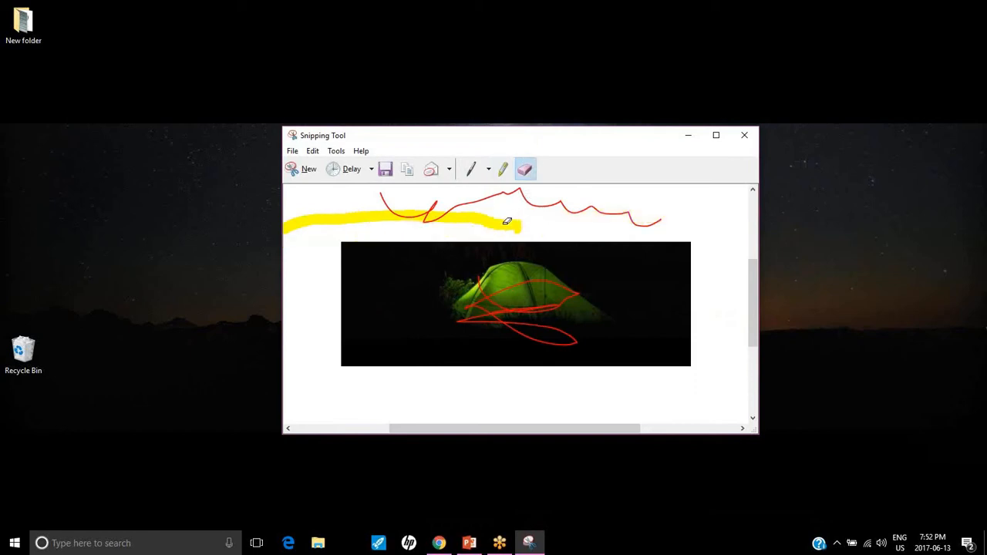
pyautogui.click(501, 222)
pyautogui.click(457, 204)
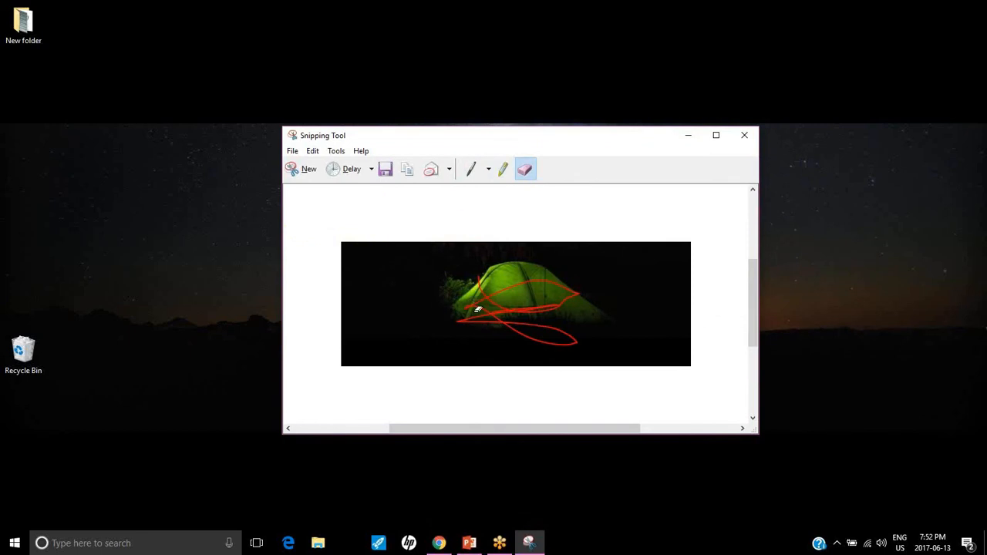
pyautogui.click(483, 290)
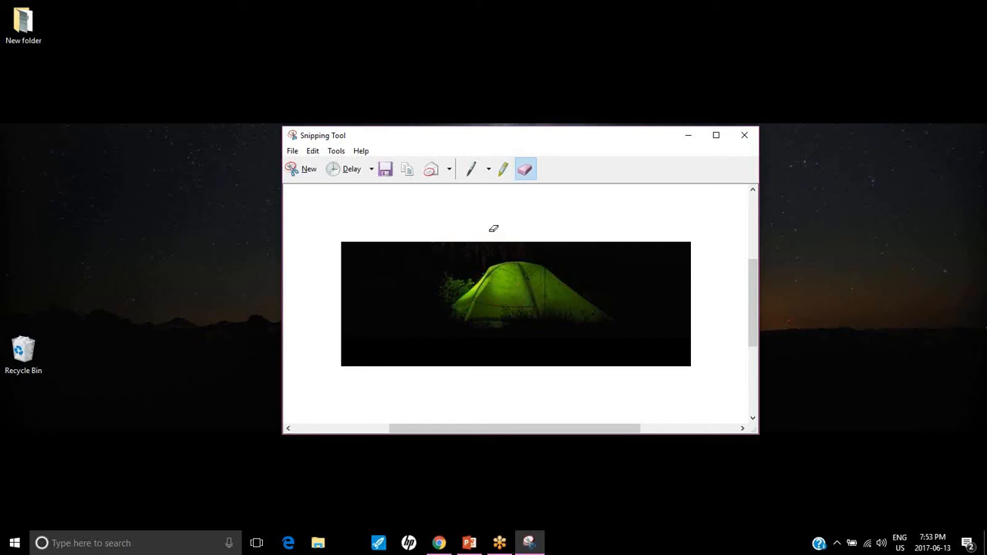
# View the options for sending the snip to an email recipient, and close them without choosing one
pyautogui.click(413, 175)
pyautogui.click(448, 173)
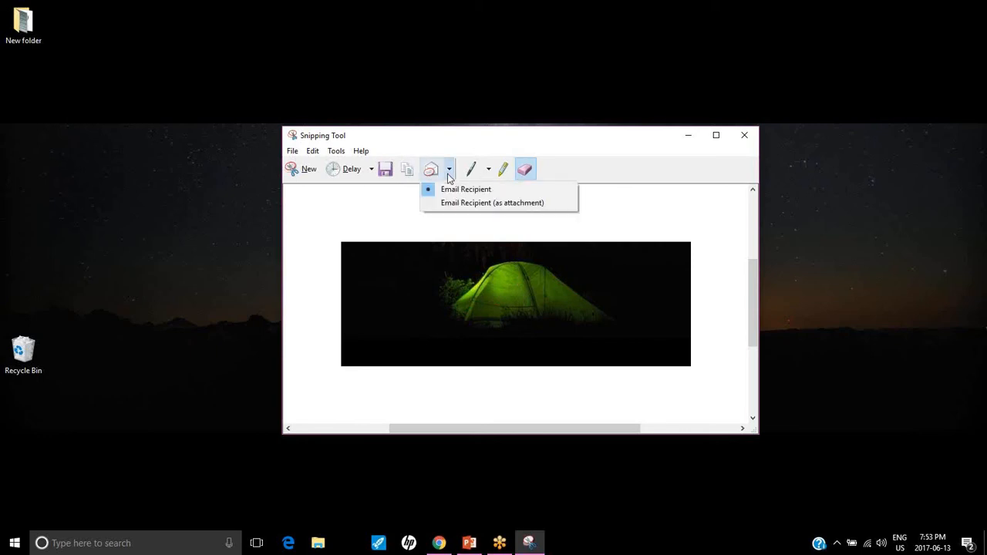
pyautogui.click(636, 167)
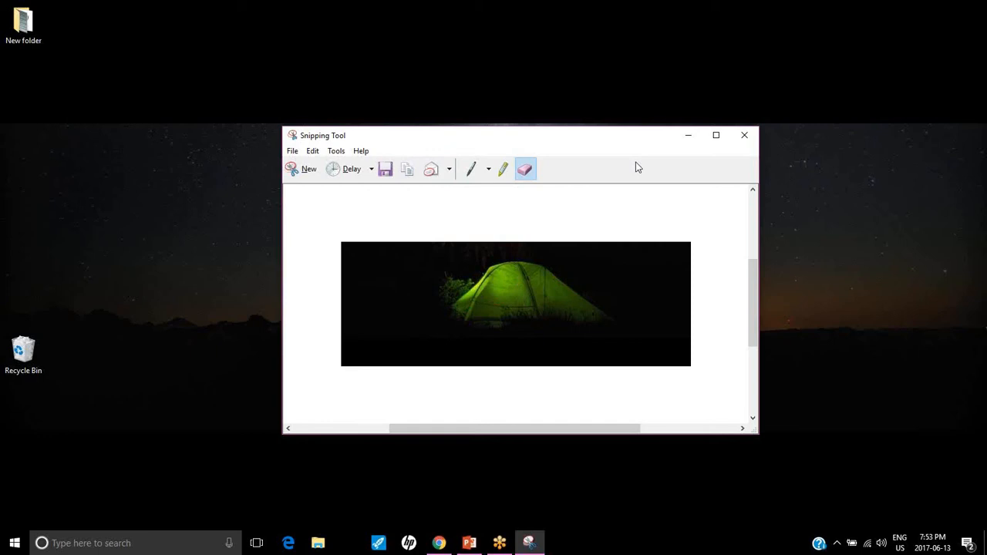
# Copy the tent snip to the clipboard
pyautogui.click(313, 153)
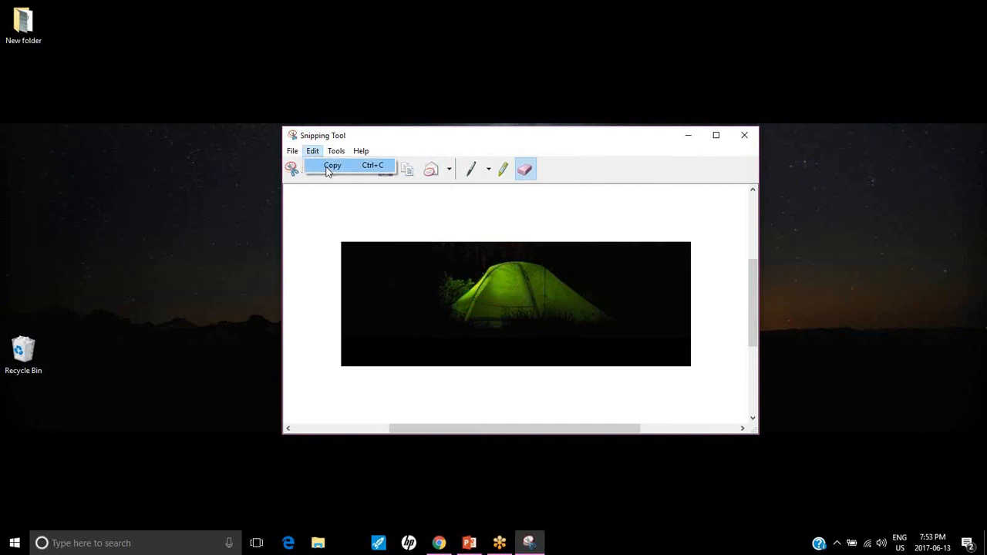
pyautogui.click(328, 168)
pyautogui.rightClick(369, 256)
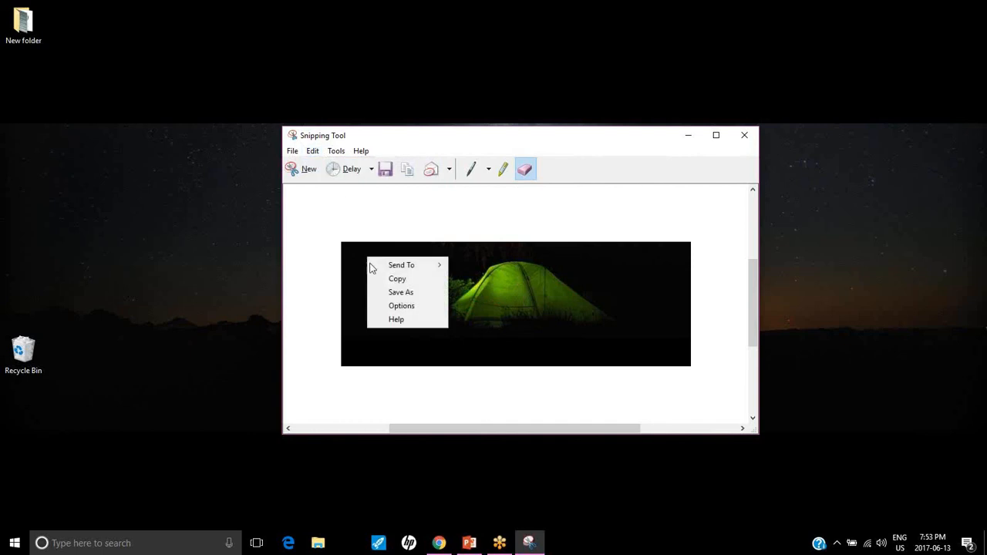
pyautogui.click(407, 171)
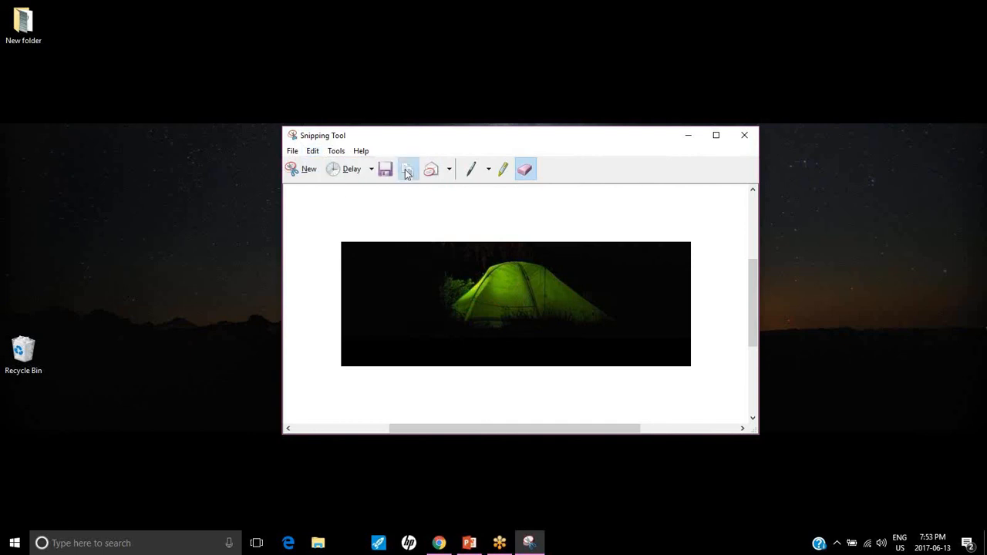
pyautogui.rightClick(370, 260)
# Switch to PowerPoint and paste the tent snip into the empty content placeholder on slide 2
pyautogui.click(461, 545)
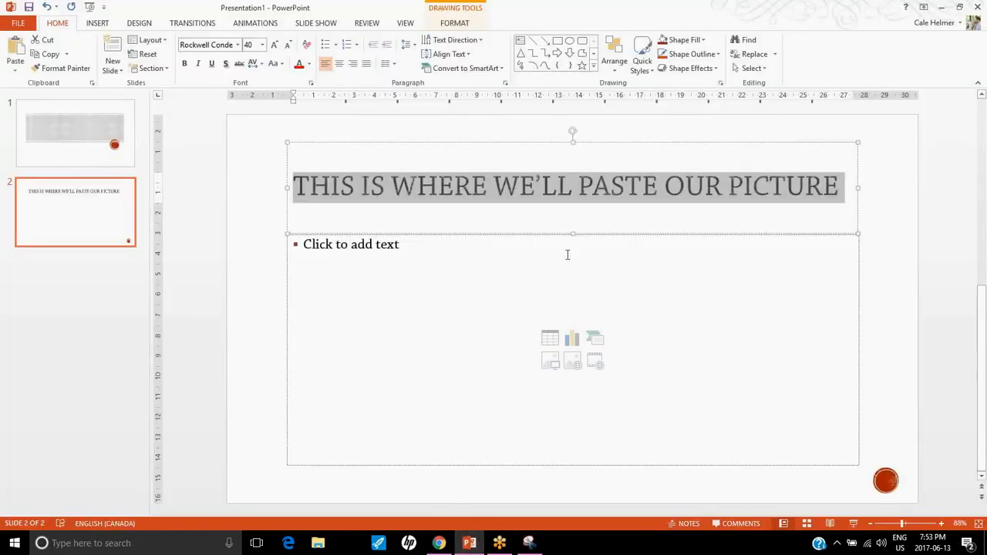
pyautogui.click(400, 249)
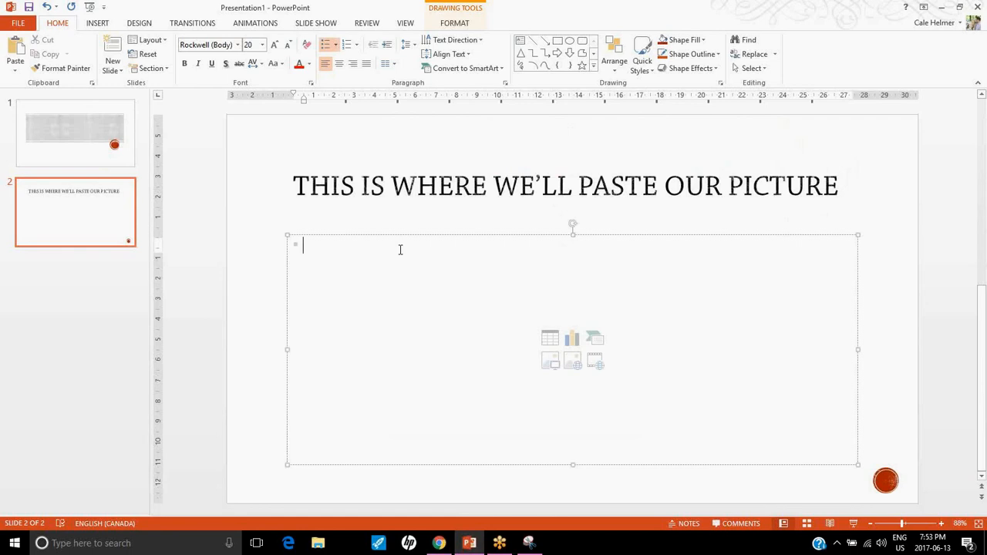
pyautogui.hotkey('ctrl', 'v')
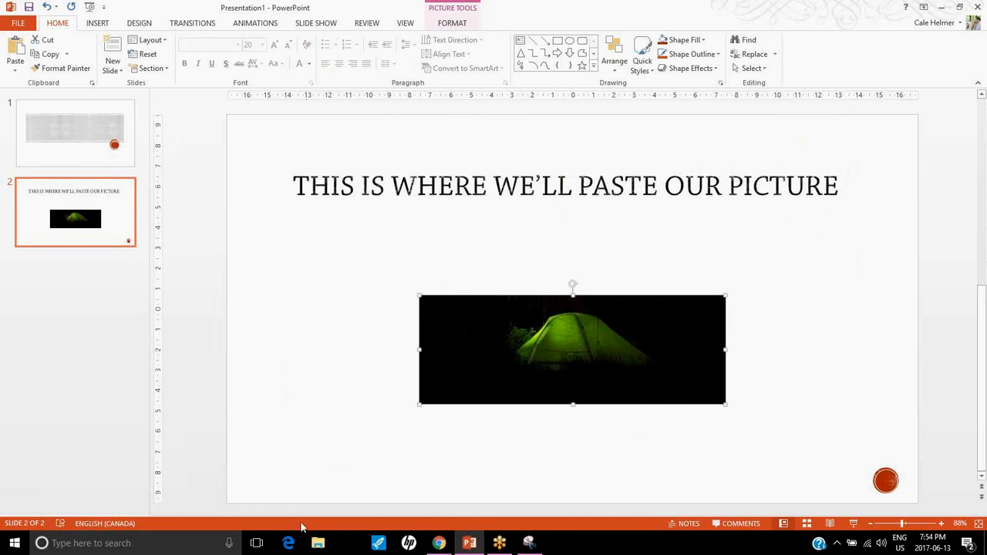
# Switch back to Snipping Tool and examine the file types offered for saving the snip, closing the dialog without saving
pyautogui.click(533, 544)
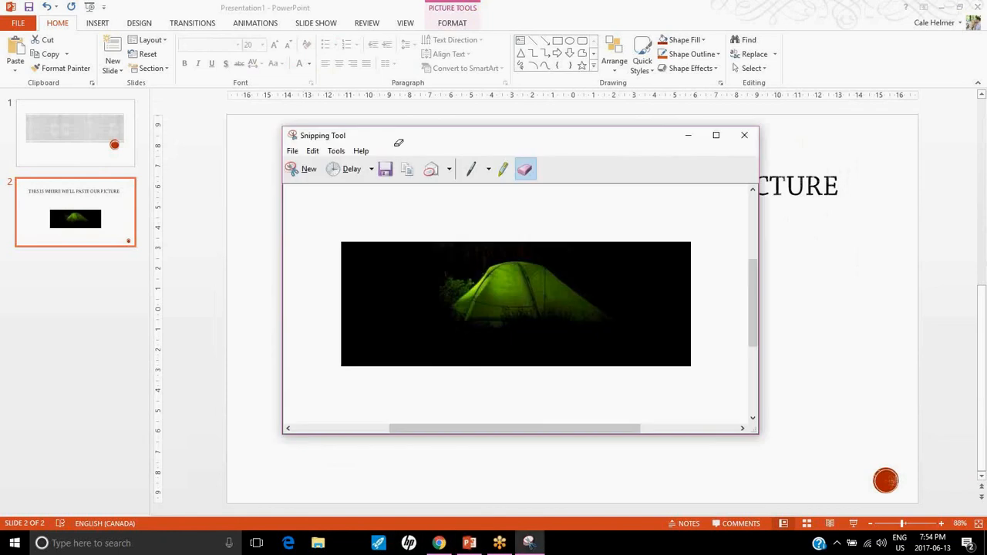
pyautogui.click(292, 152)
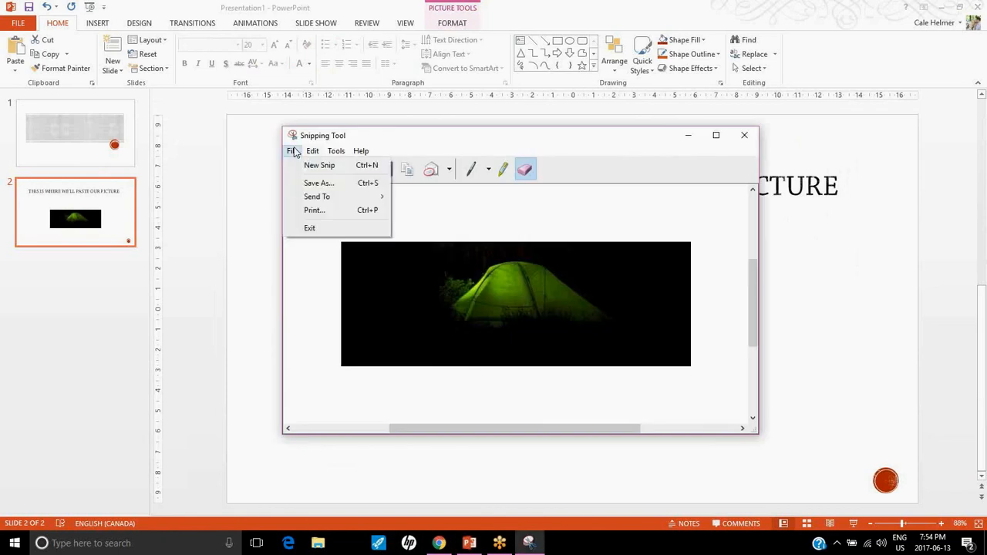
pyautogui.click(309, 183)
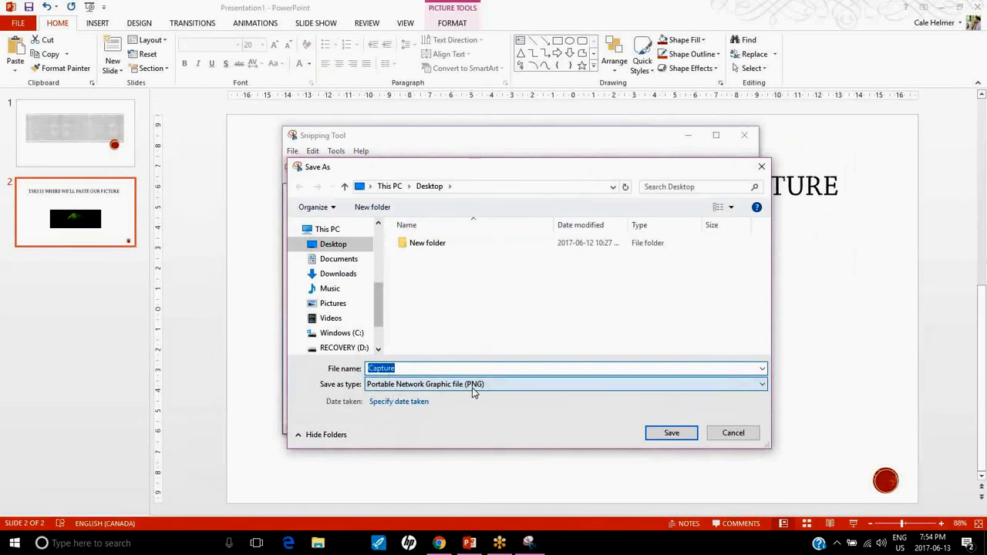
pyautogui.click(763, 384)
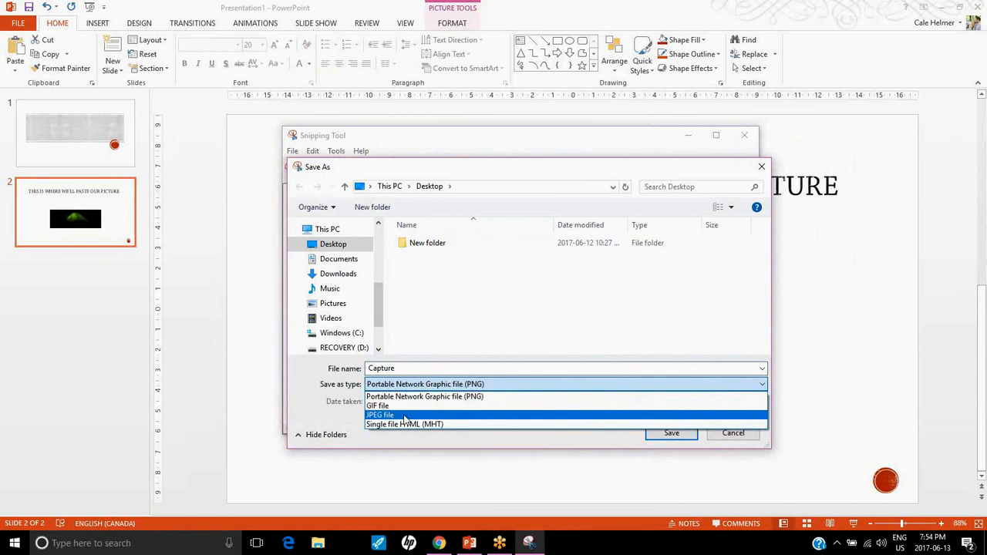
pyautogui.click(748, 294)
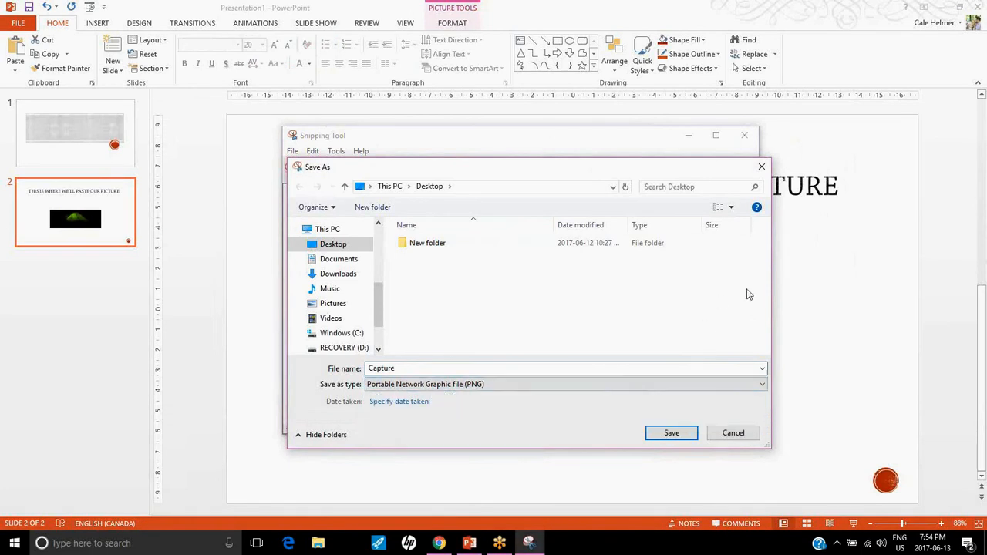
pyautogui.click(749, 437)
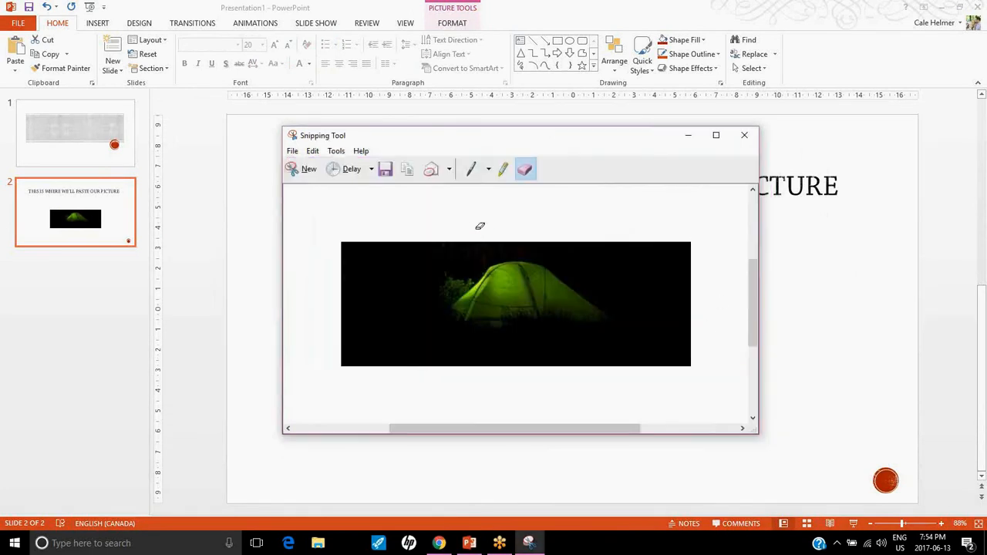
# Open Snipping Tool's online help and examine the article's instructions on capturing, annotating, saving and sharing snips
pyautogui.click(361, 151)
pyautogui.click(372, 168)
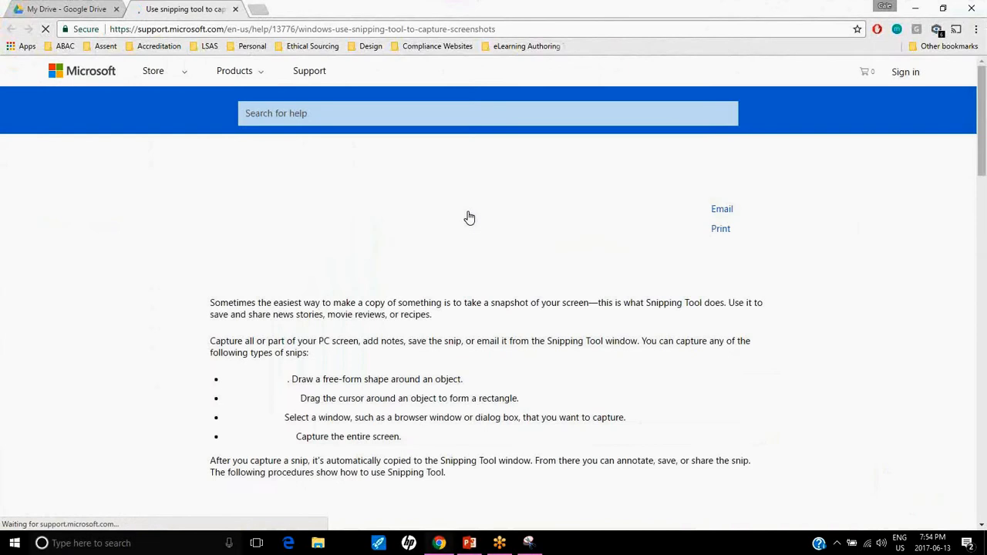
pyautogui.scroll(-2, 471, 220)
pyautogui.scroll(-12, 473, 224)
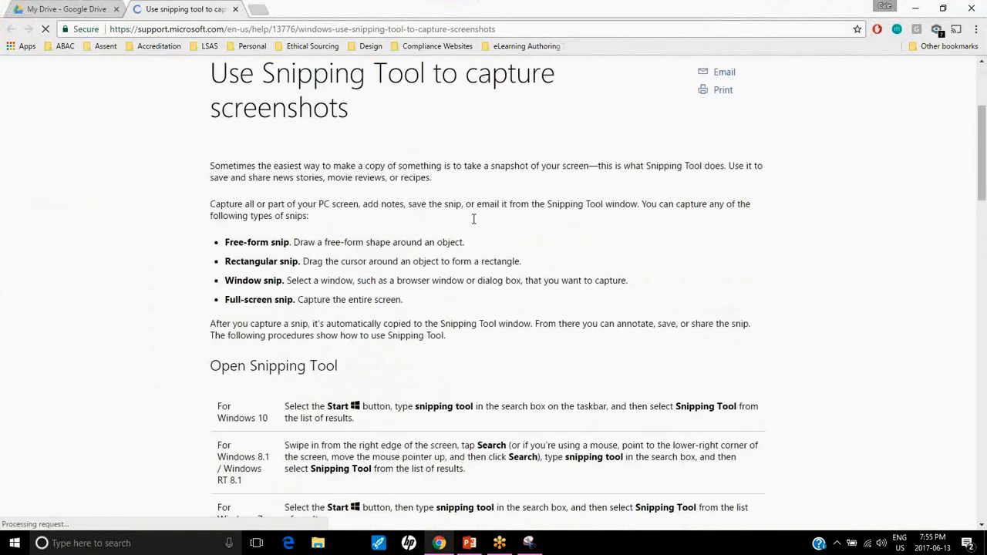
pyautogui.scroll(-10, 474, 225)
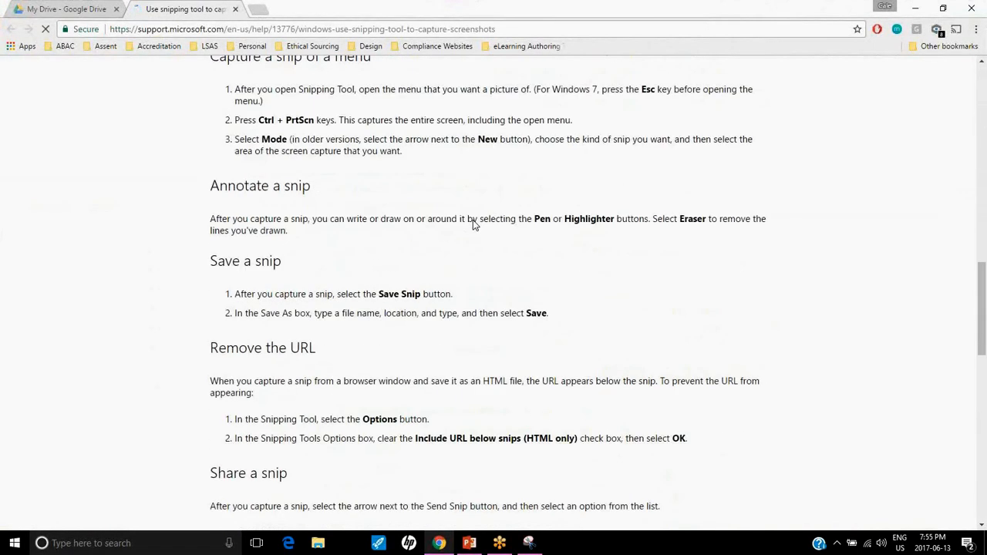